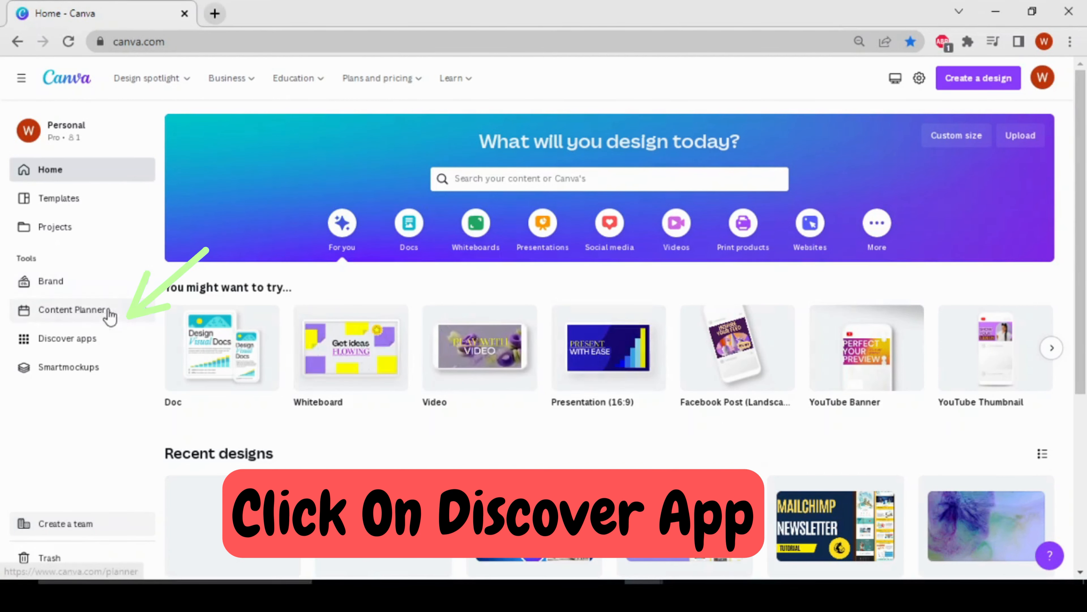
Open the Text to Image app in a new Instagram Post (Square) design.
{"action": "left_click", "coordinate": [104, 343]}
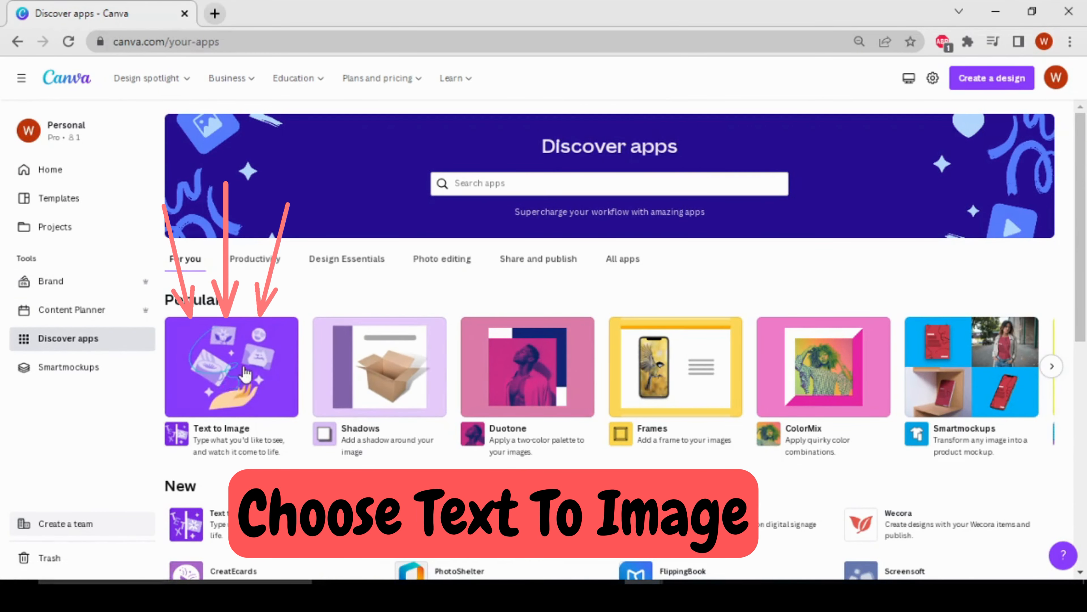
{"action": "left_click", "coordinate": [254, 370]}
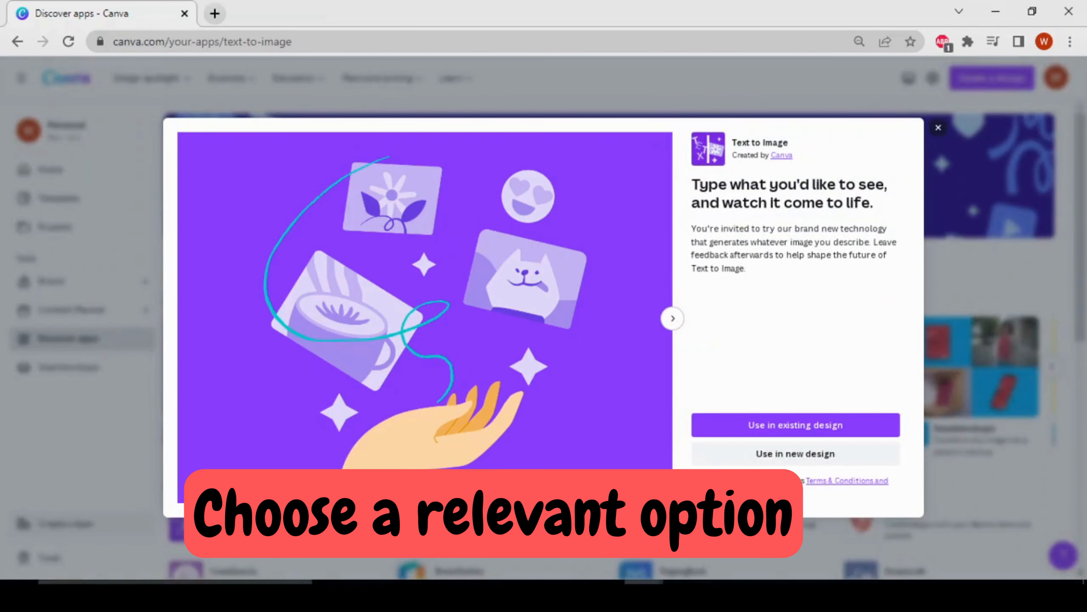
{"action": "left_click", "coordinate": [732, 462]}
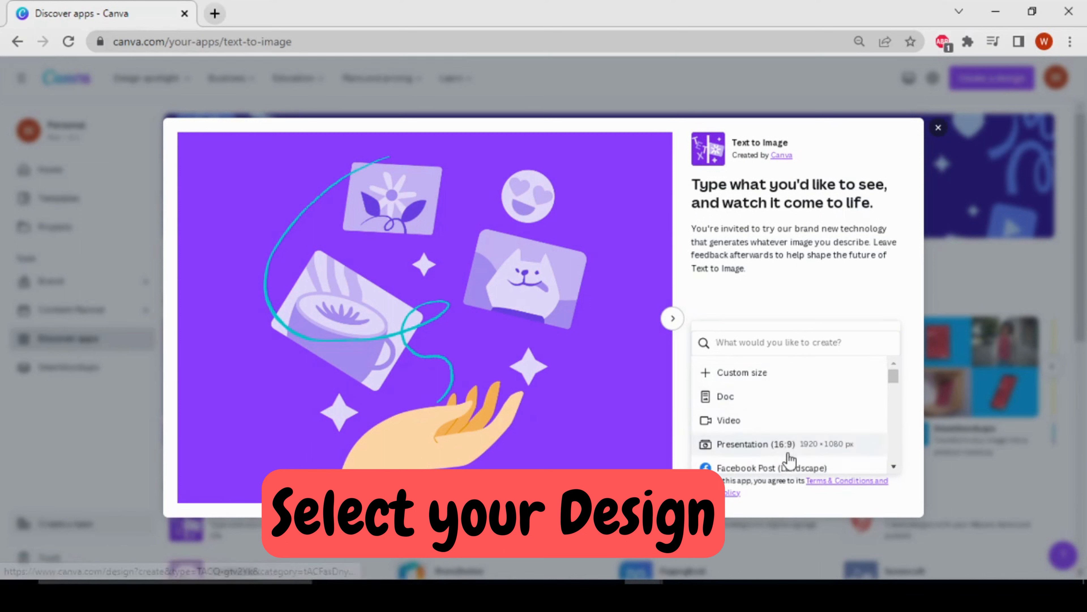
{"action": "scroll", "coordinate": [789, 457], "scroll_direction": "down", "scroll_amount": 2}
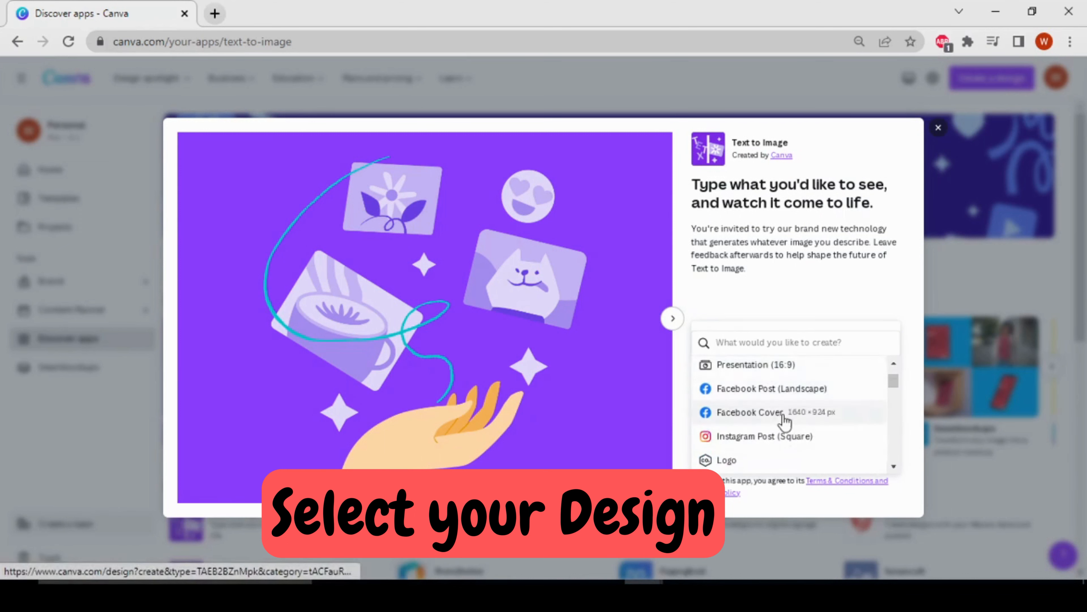
{"action": "left_click", "coordinate": [783, 441]}
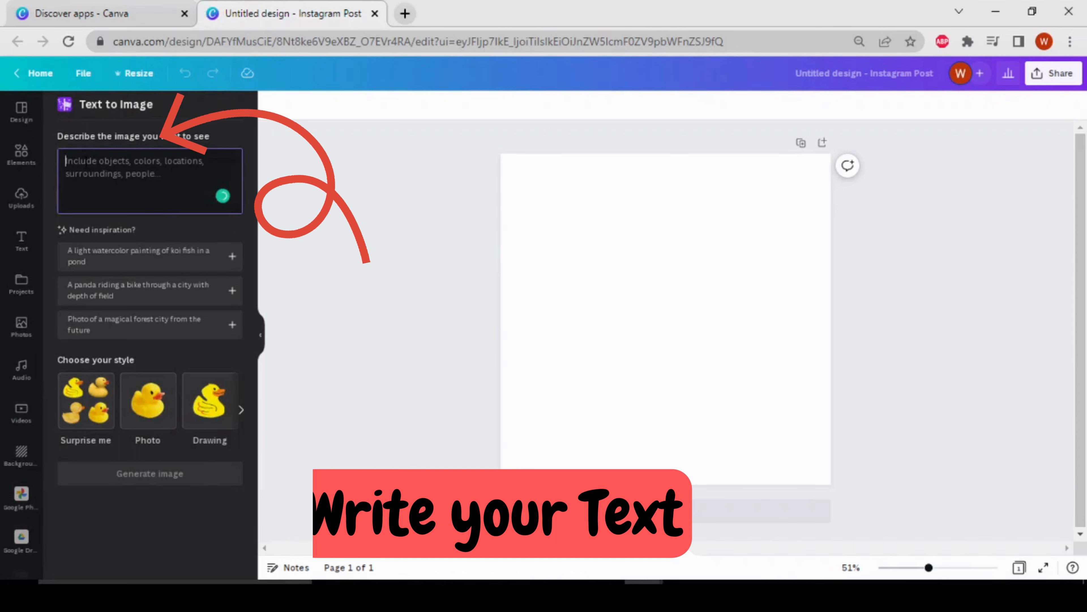
Try generating two batches of Photo-style images from the prompt "man sitting on a bench" and reset the generator.
{"action": "type", "text": "man sitting on a bench"}
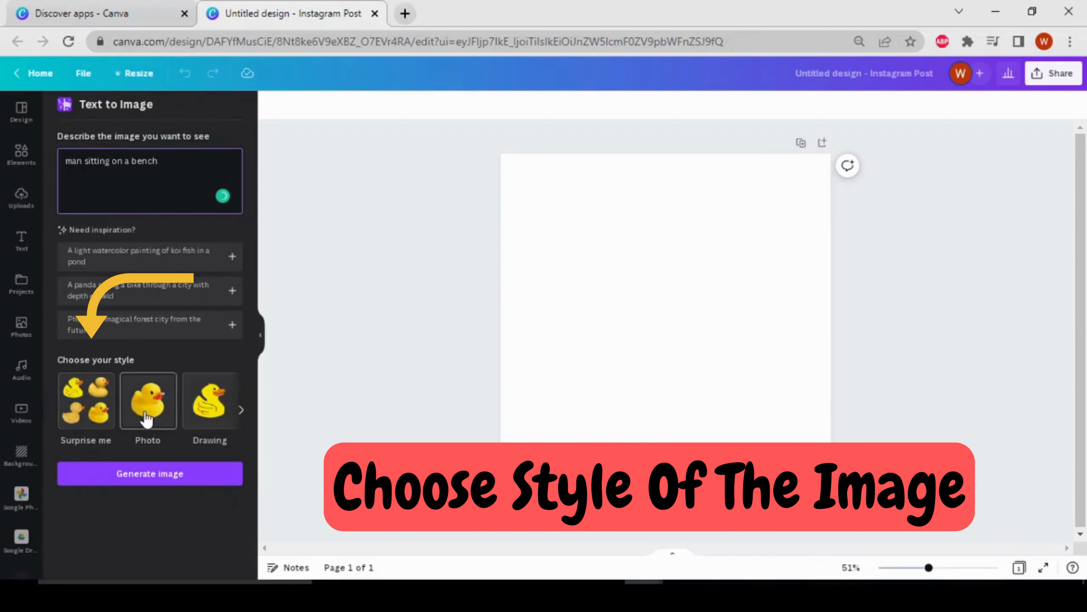
{"action": "left_click", "coordinate": [241, 412]}
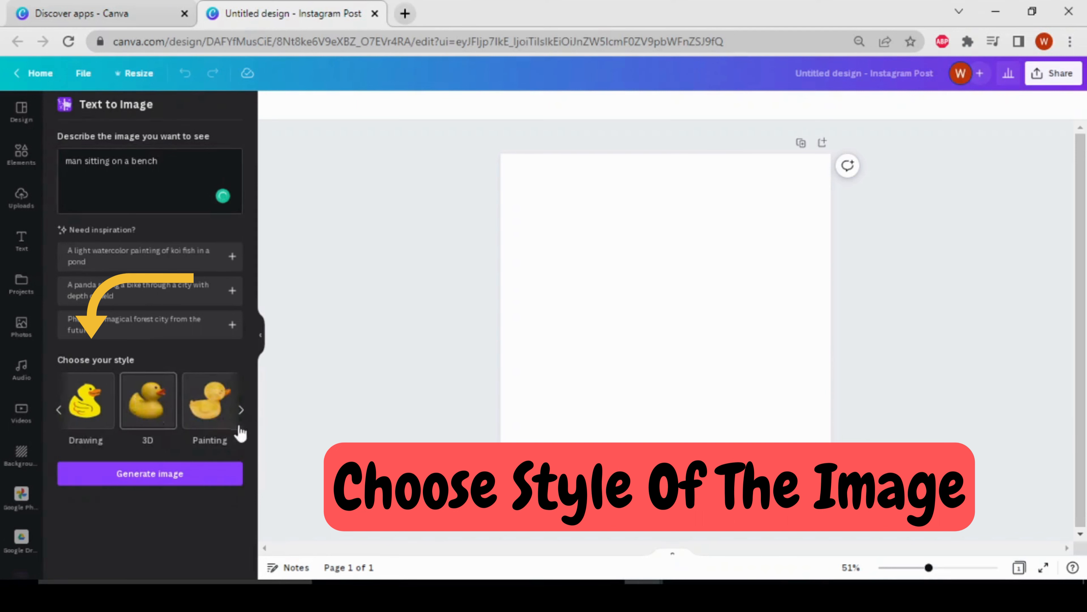
{"action": "left_click", "coordinate": [241, 410]}
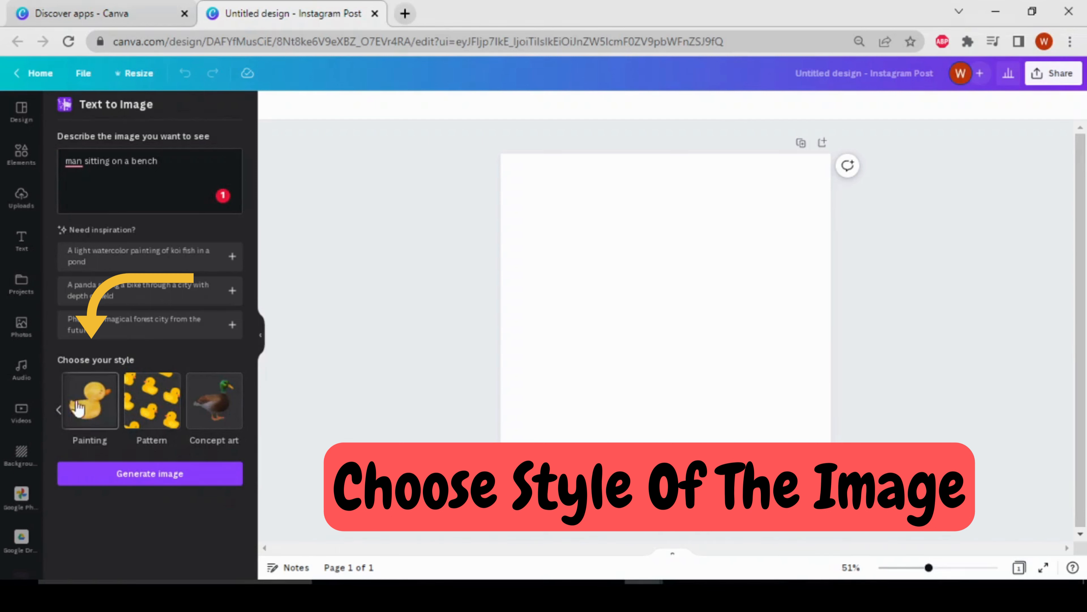
{"action": "left_click", "coordinate": [59, 410]}
{"action": "left_click", "coordinate": [96, 422]}
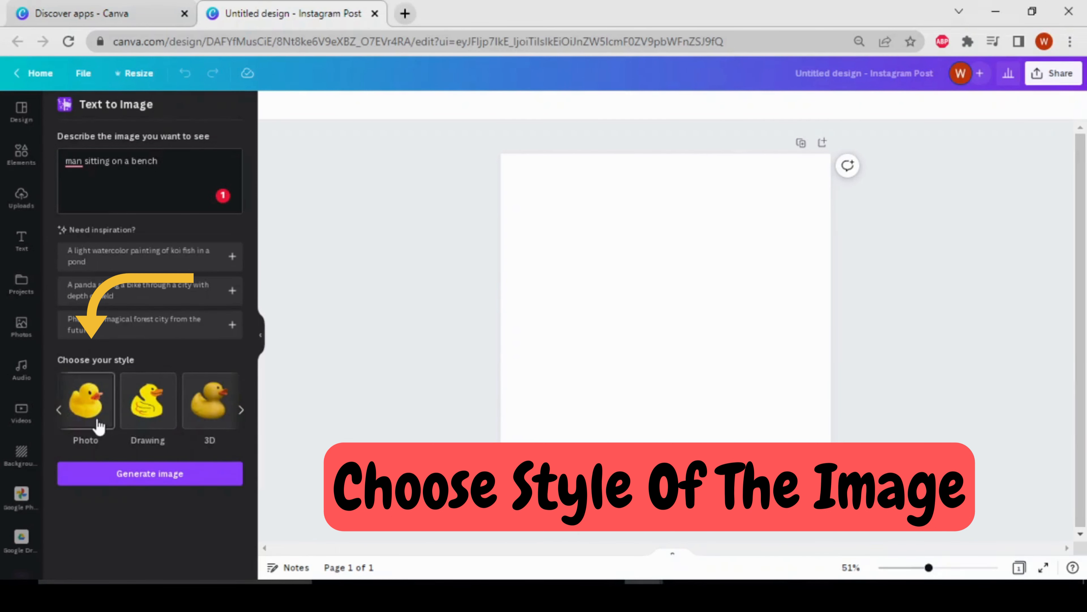
{"action": "left_click", "coordinate": [136, 474]}
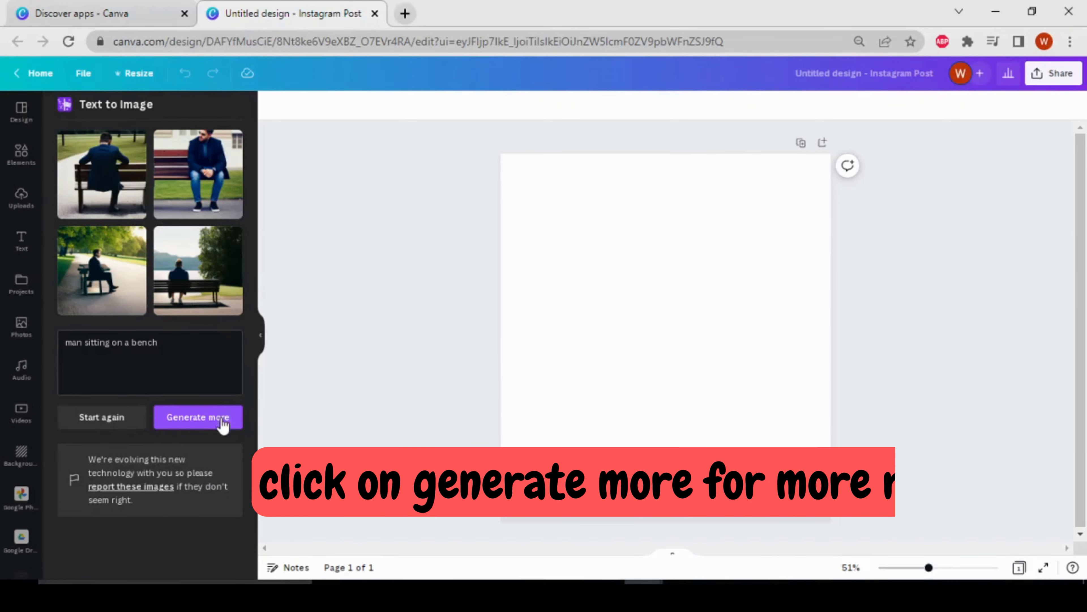
{"action": "left_click", "coordinate": [204, 419]}
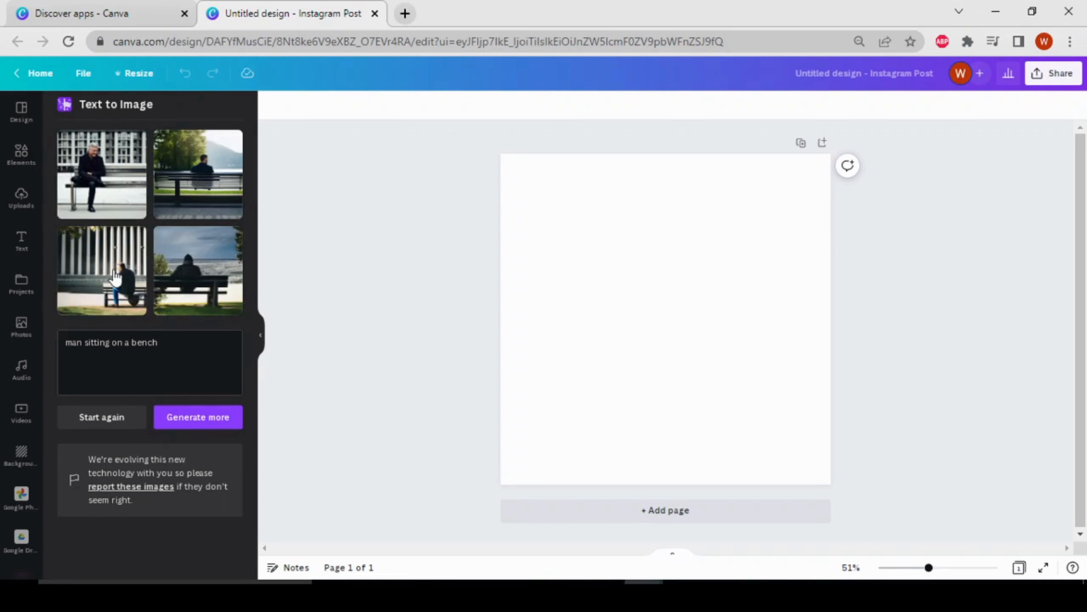
{"action": "left_click", "coordinate": [76, 425]}
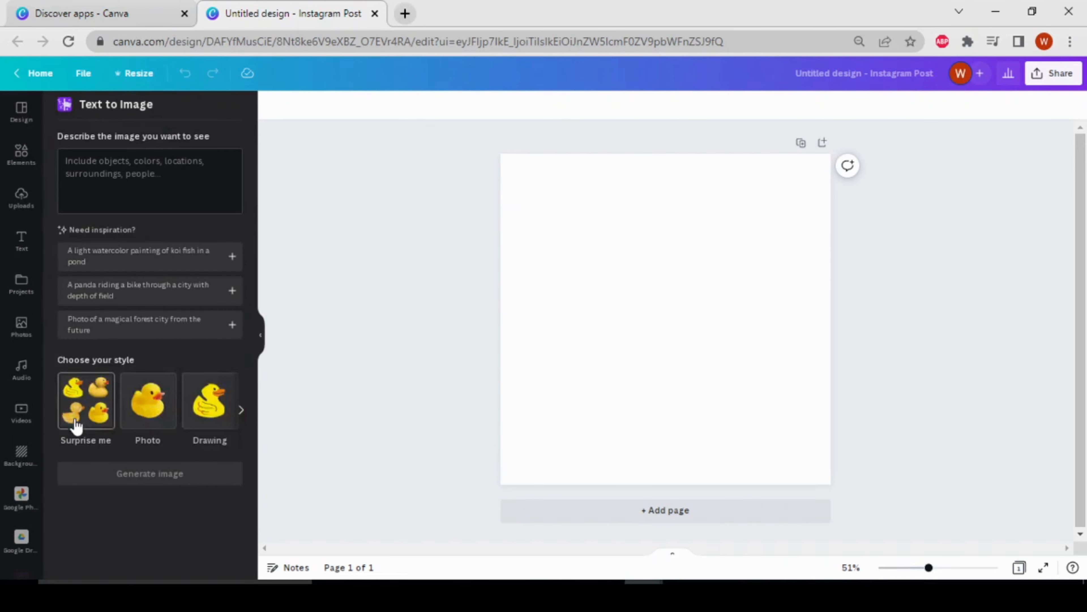
Generate 3D-style images from the prompt "half human half robot".
{"action": "left_click", "coordinate": [115, 175]}
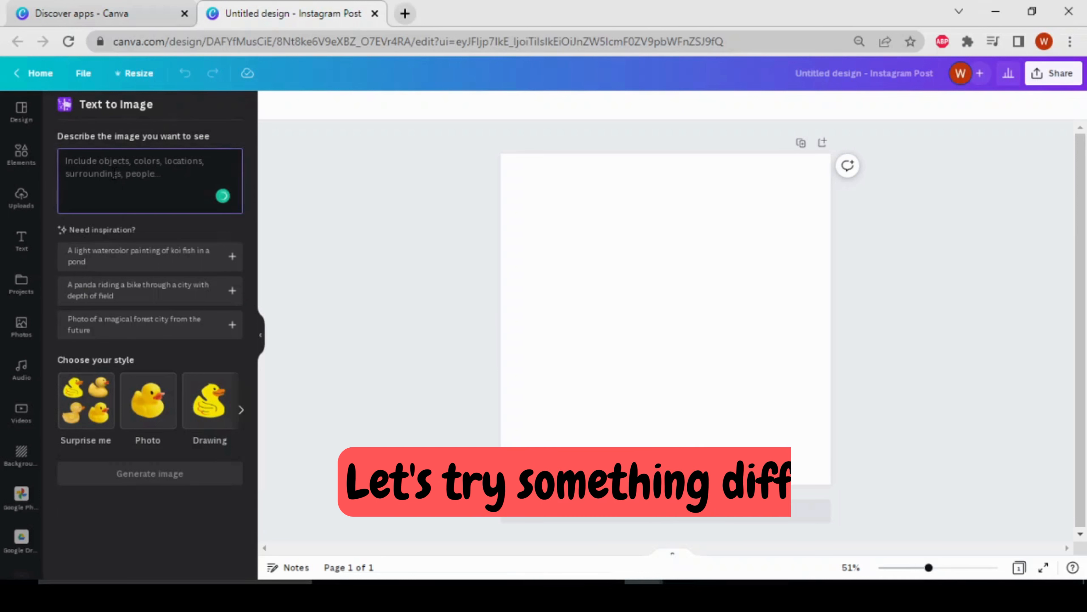
{"action": "type", "text": "half human half robot"}
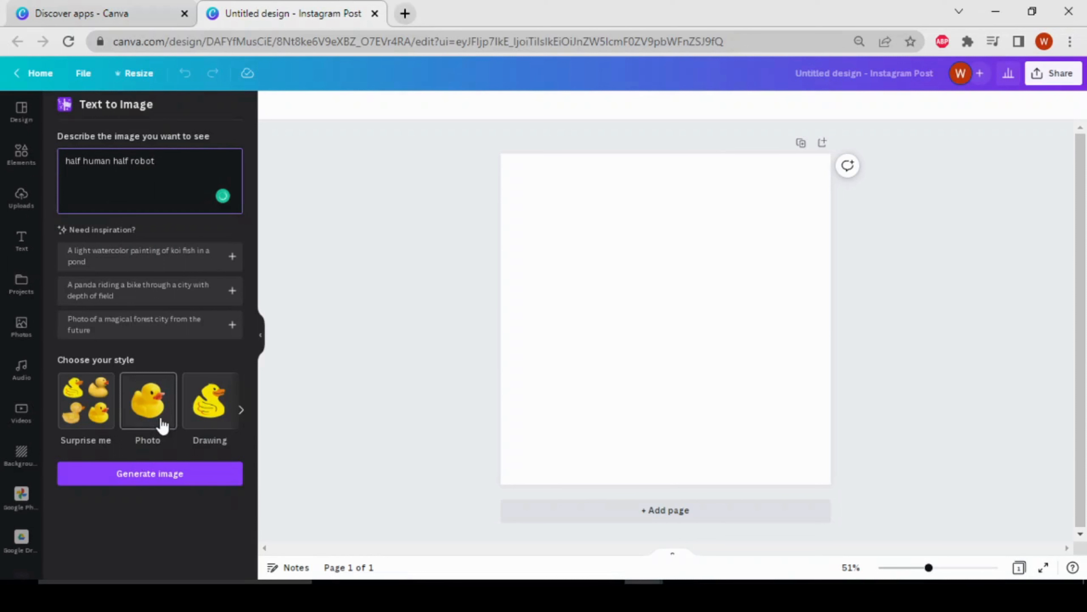
{"action": "left_click", "coordinate": [242, 410]}
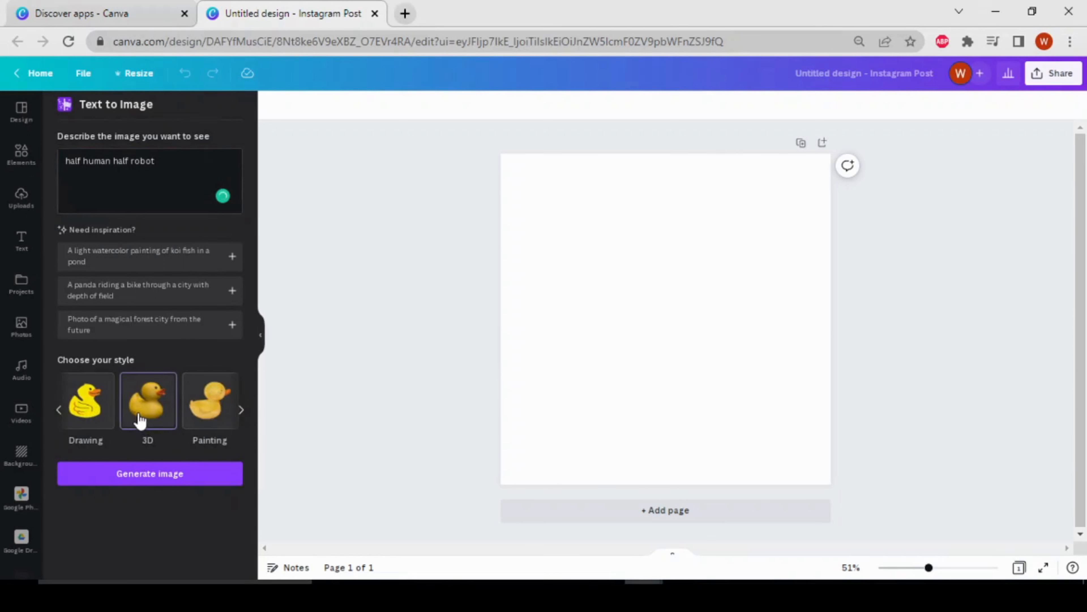
{"action": "left_click", "coordinate": [159, 473]}
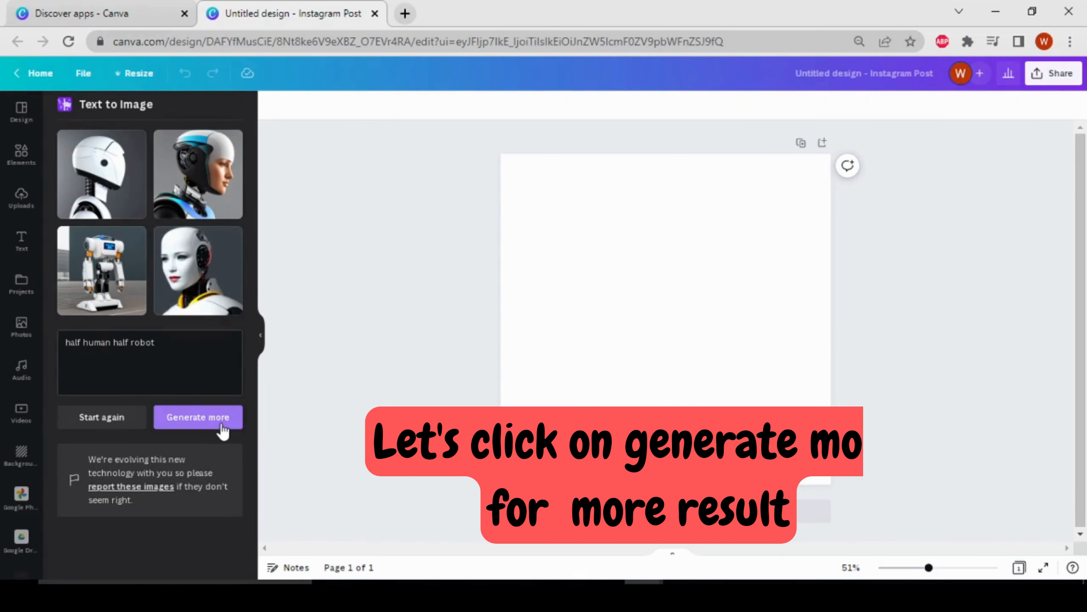
Generate further batches of images from the same half human half robot prompt.
{"action": "left_click", "coordinate": [220, 422]}
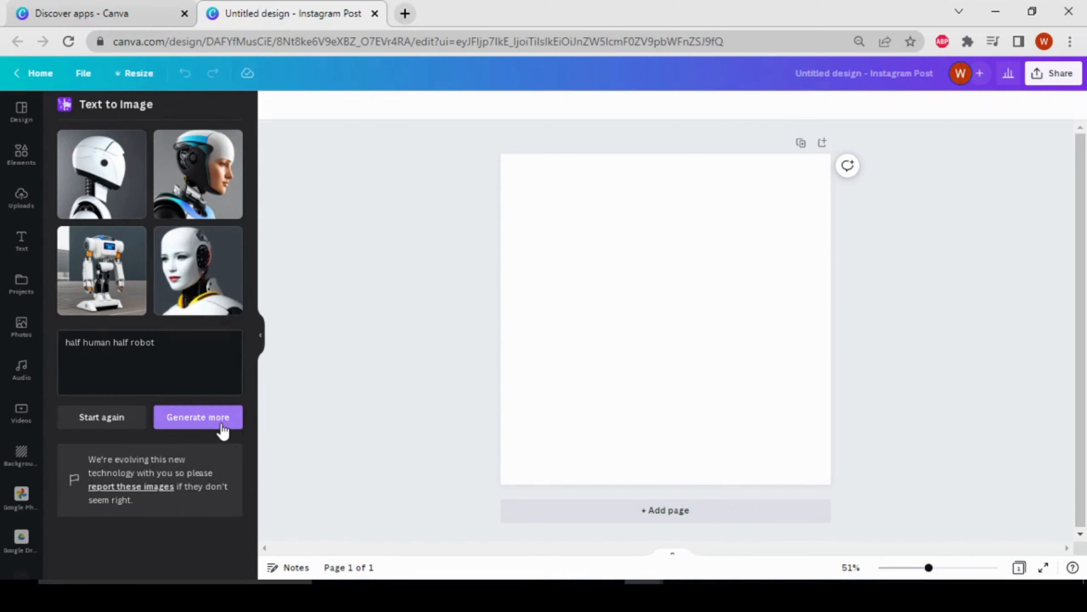
{"action": "left_click", "coordinate": [221, 422]}
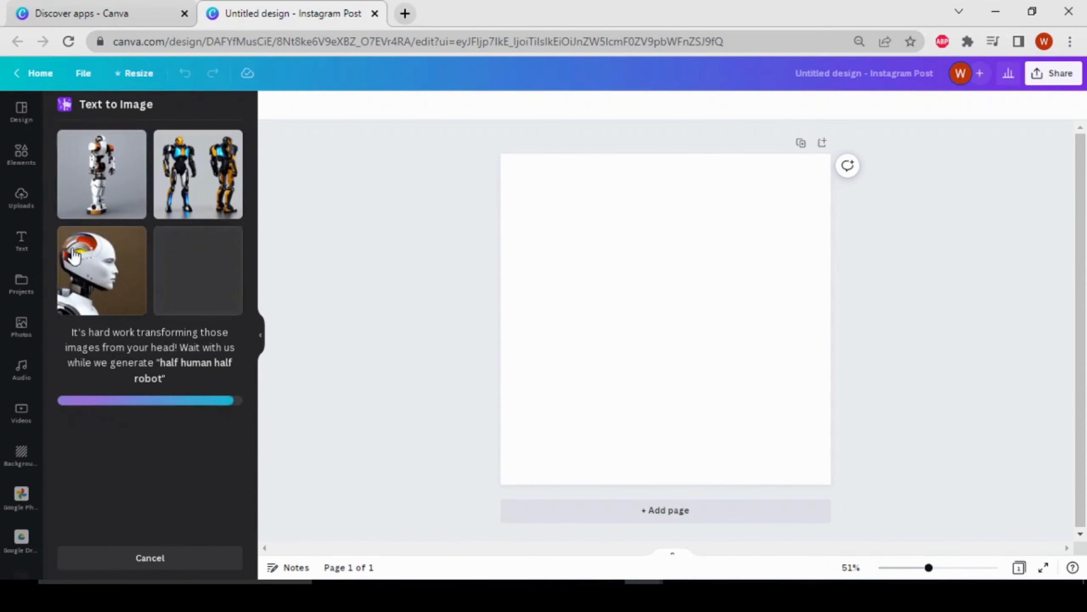
{"action": "left_click", "coordinate": [204, 423]}
{"action": "left_click", "coordinate": [197, 423]}
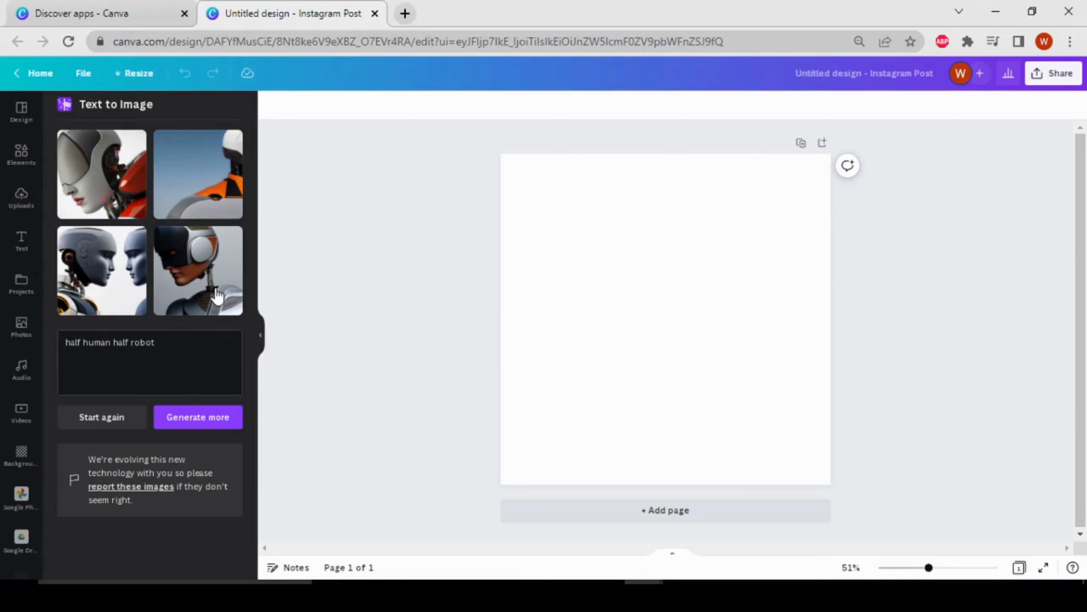
Add the generated image of the black-masked robot profile to the page and set it as the background.
{"action": "left_click", "coordinate": [217, 295]}
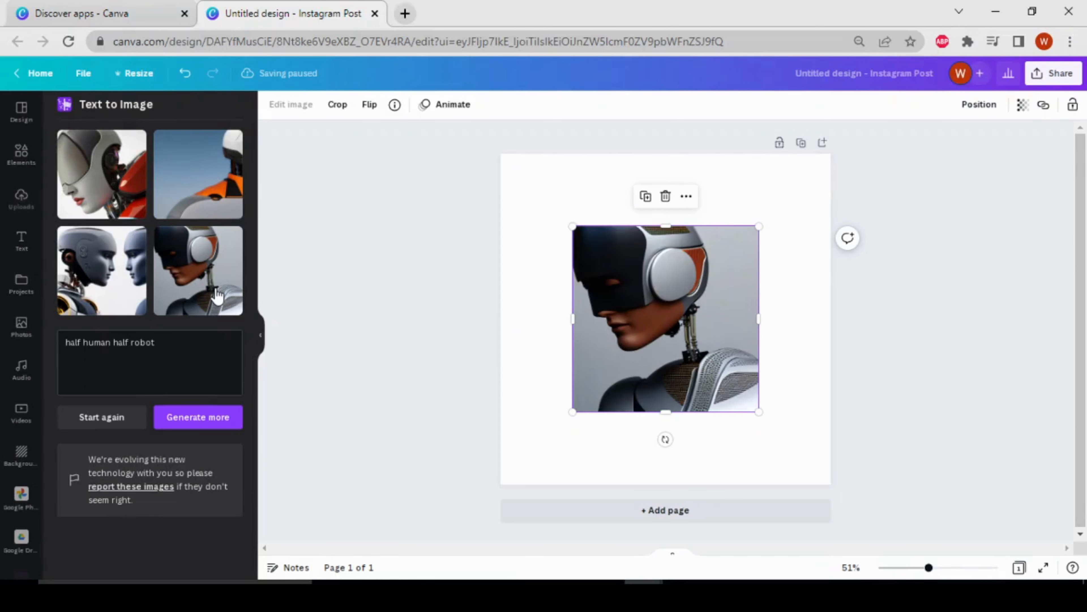
{"action": "right_click", "coordinate": [616, 308]}
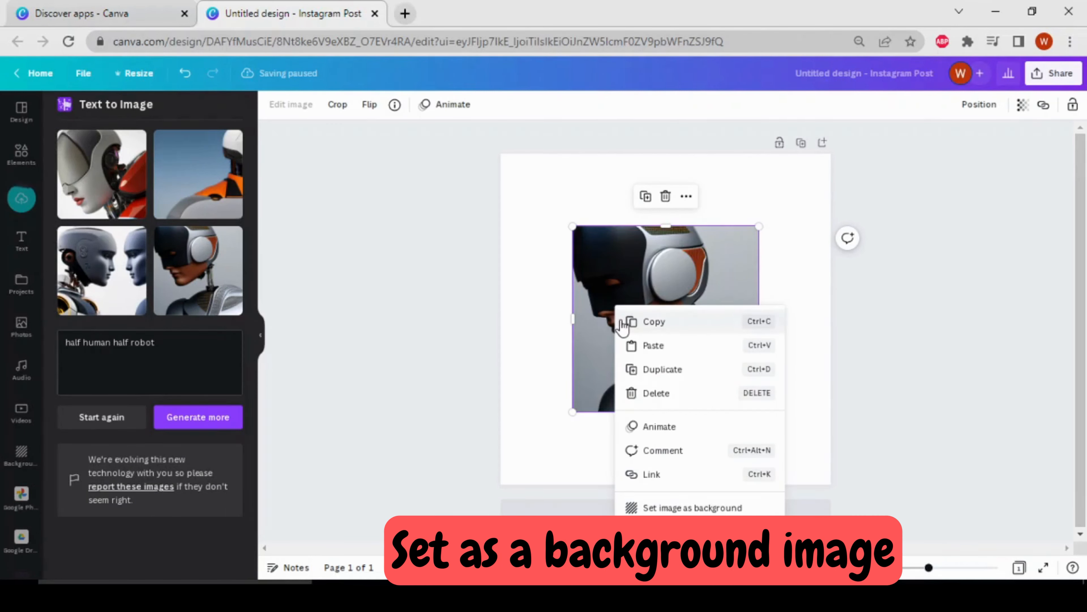
{"action": "left_click", "coordinate": [690, 508]}
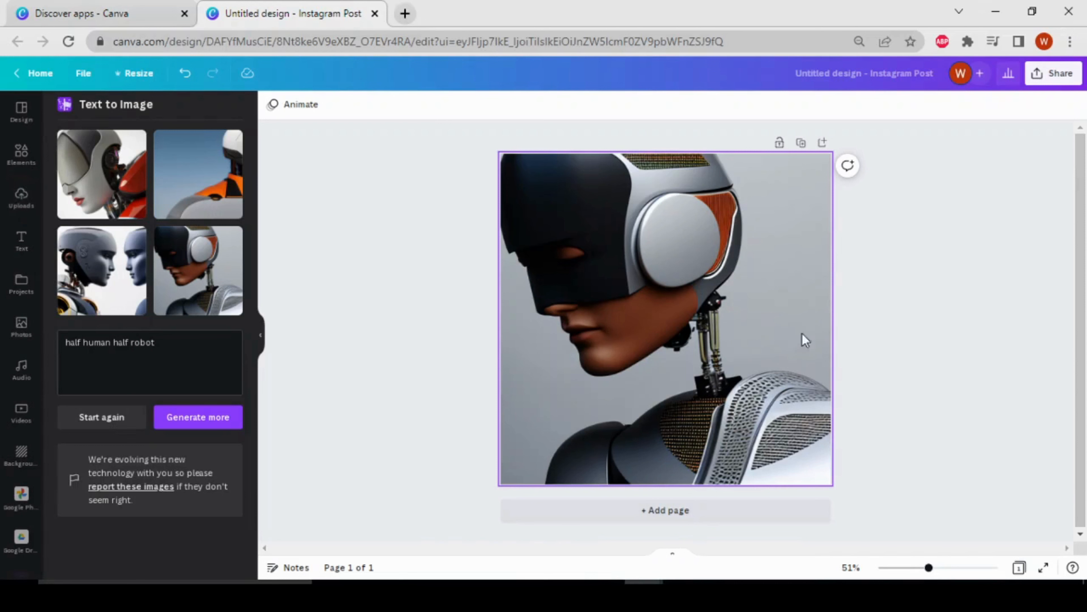
Download the design as a PNG file at size 1 (1,080 × 1,080 px).
{"action": "left_click", "coordinate": [1057, 73]}
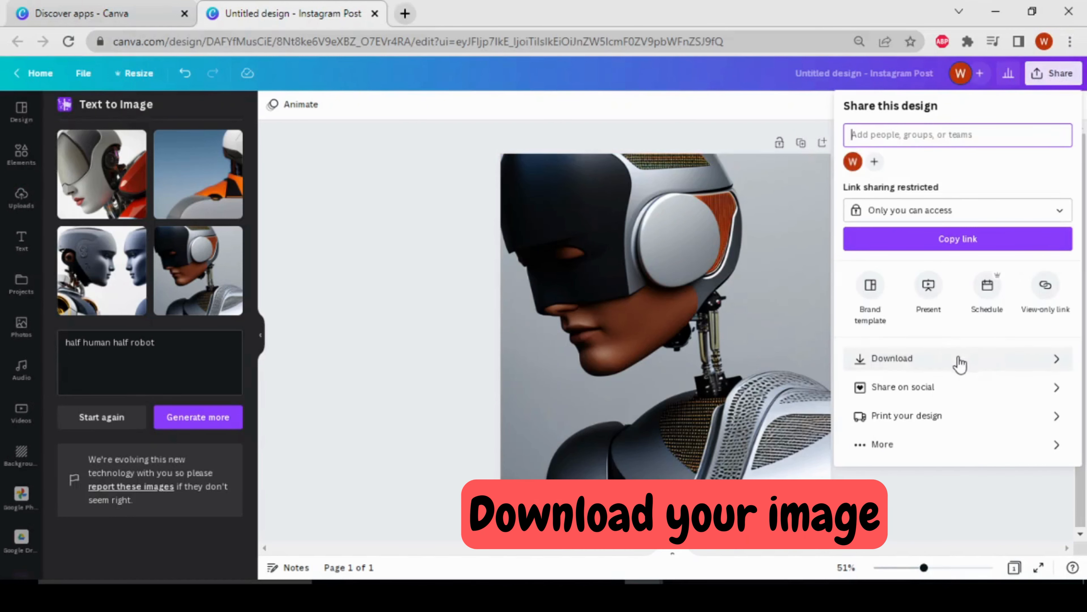
{"action": "left_click", "coordinate": [947, 362]}
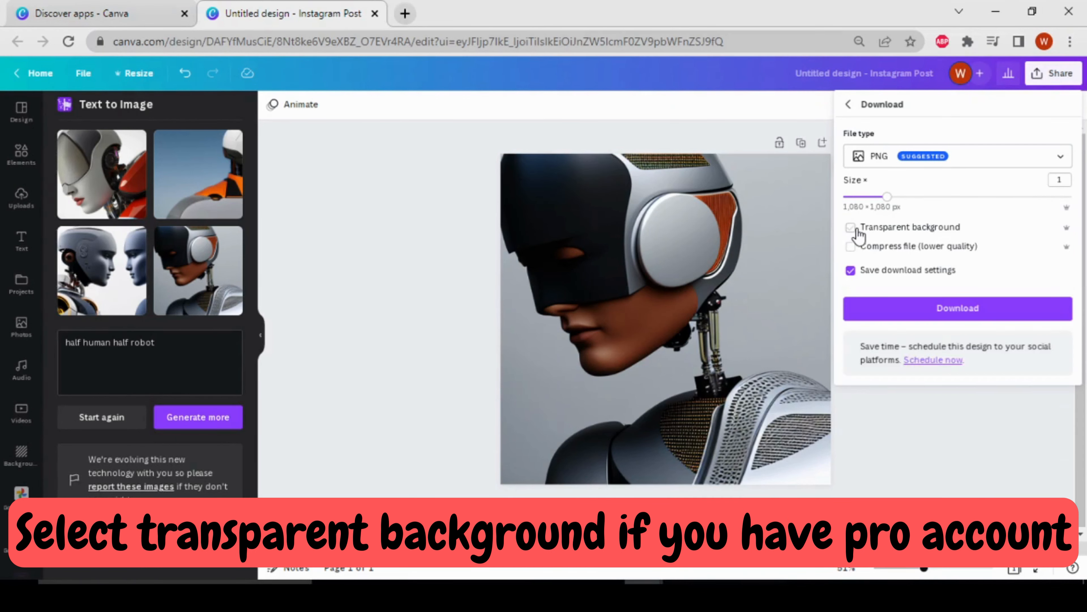
{"action": "left_click", "coordinate": [904, 316]}
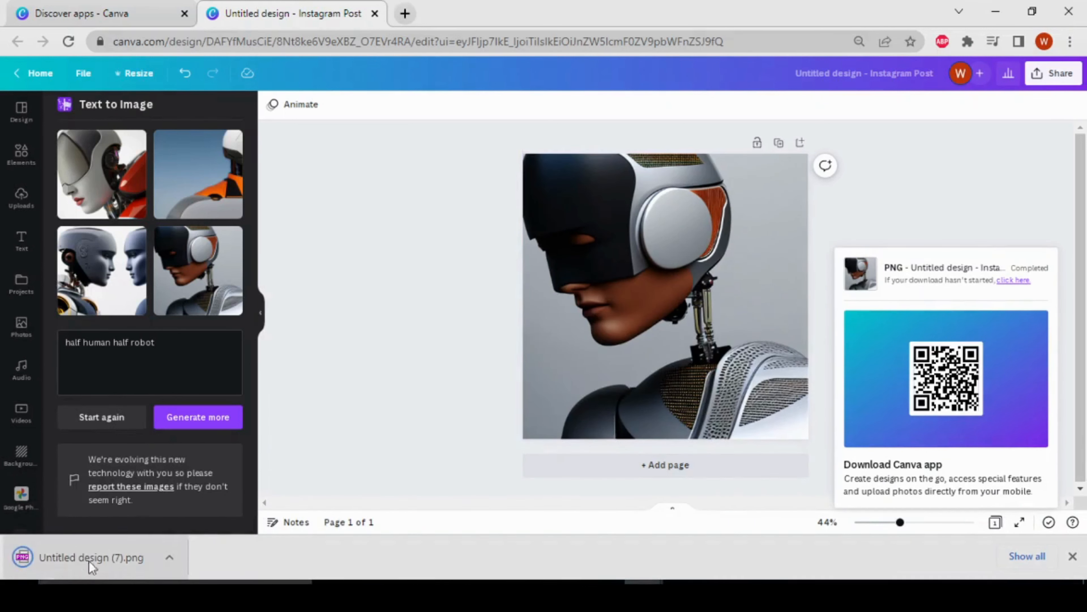
Open the downloaded Untitled design (7).png to check the image and exit the image viewer.
{"action": "left_click", "coordinate": [122, 563]}
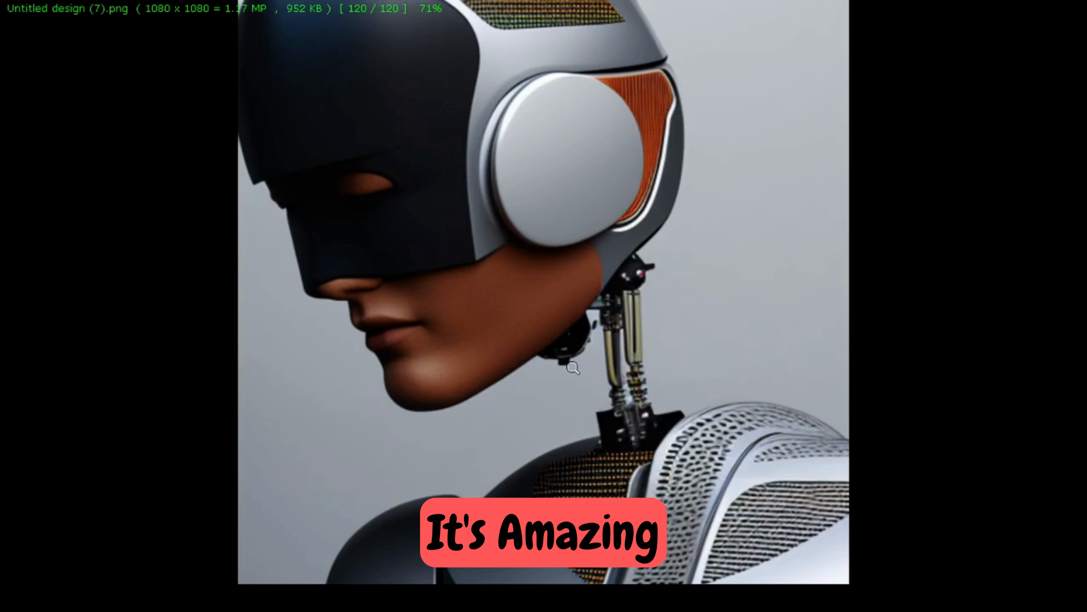
{"action": "key", "text": "Escape"}
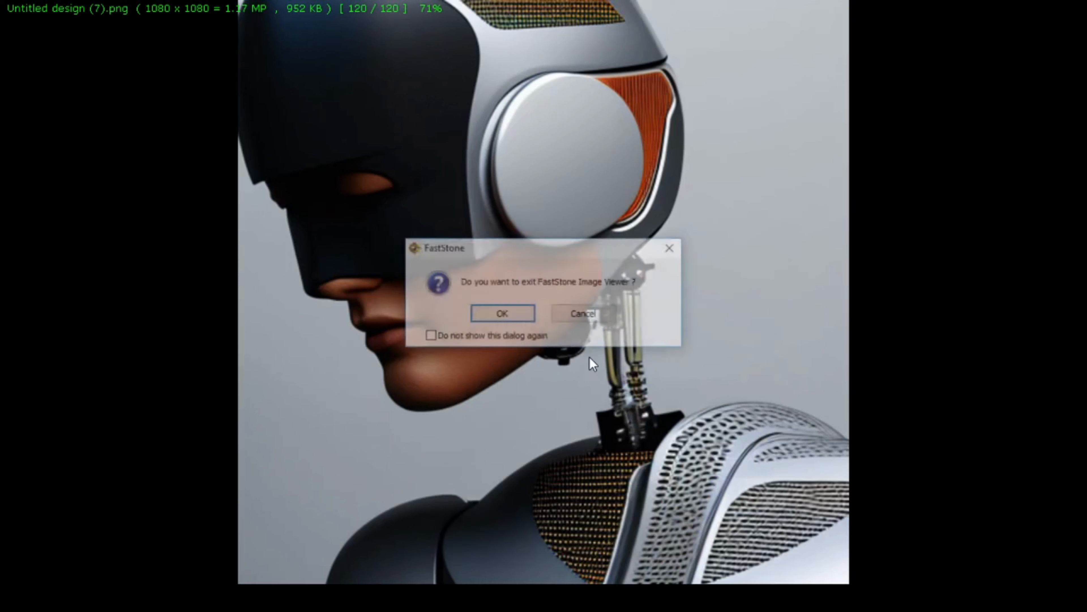
{"action": "left_click", "coordinate": [521, 318]}
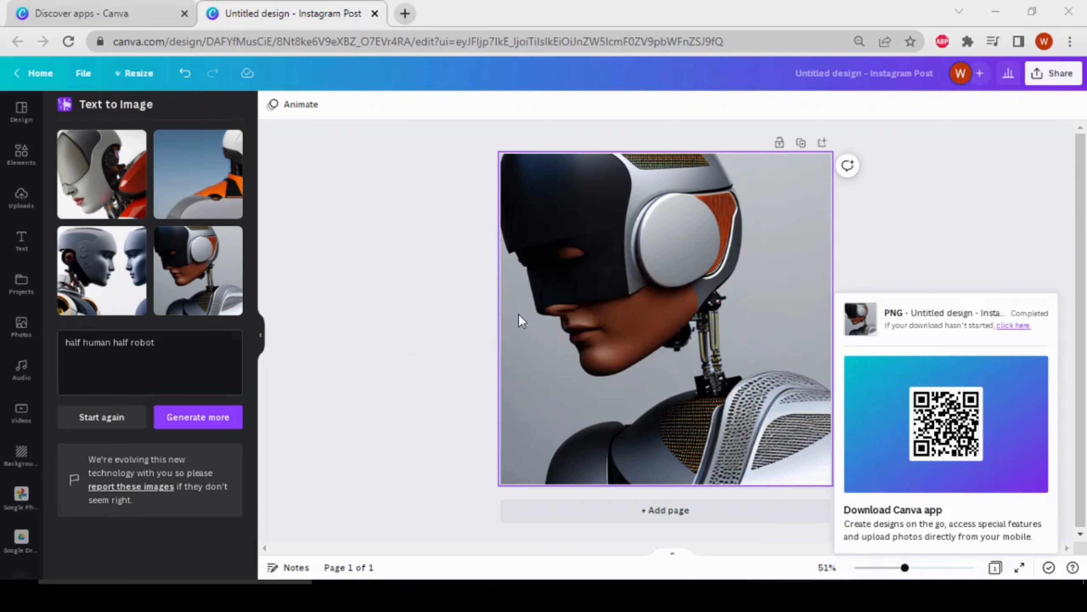